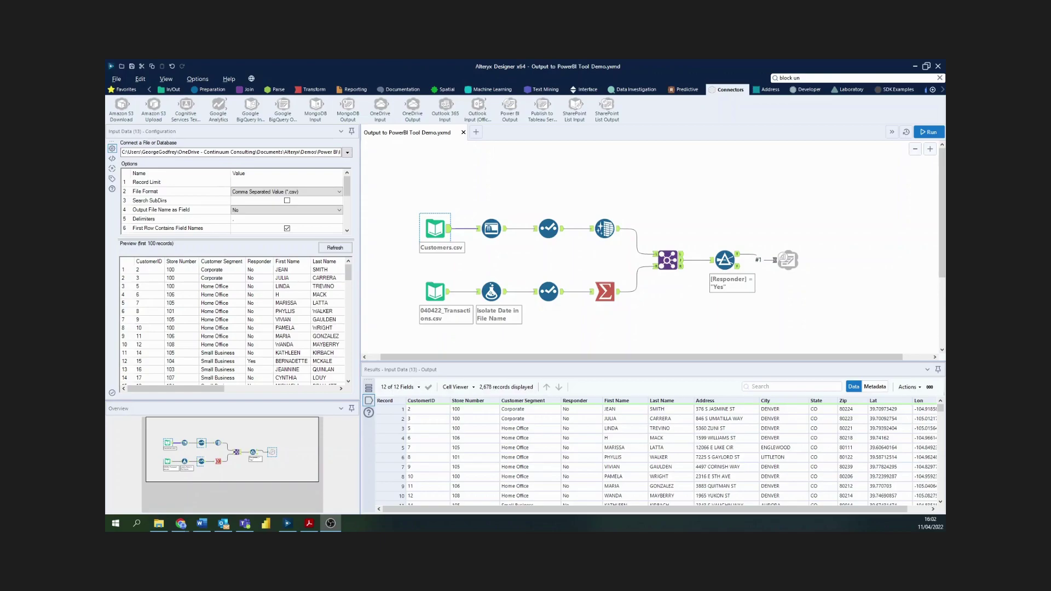
# Inspect the Data Cleansing, Summarize, Join and Filter tools, ending on the Responder = Yes filter
pyautogui.click(678, 324)
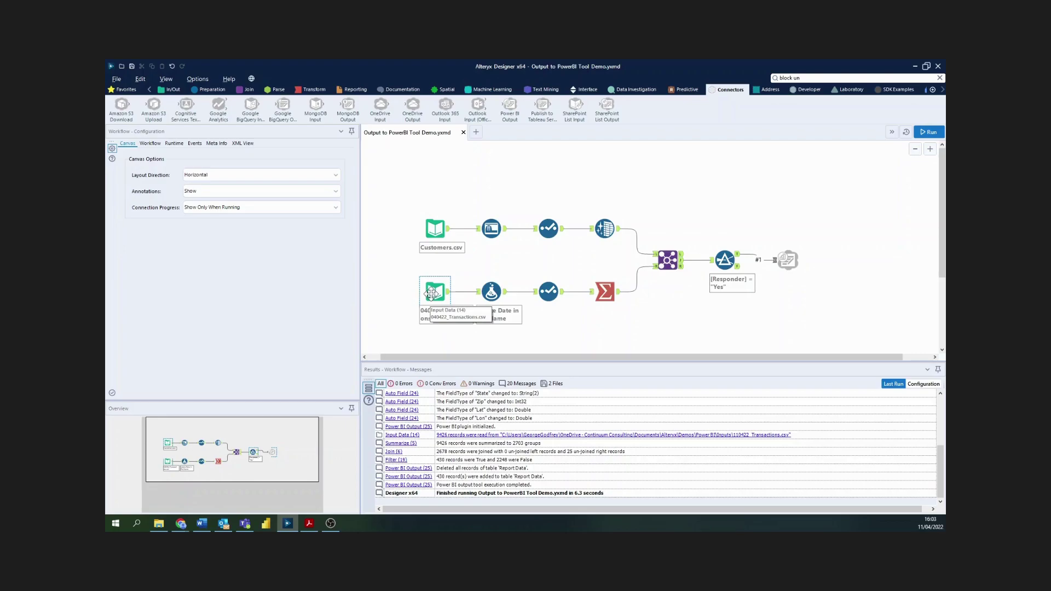
pyautogui.moveTo(485, 324); pyautogui.dragTo(568, 219)
pyautogui.keyDown('ctrl'); pyautogui.click(599, 234); pyautogui.keyUp('ctrl')
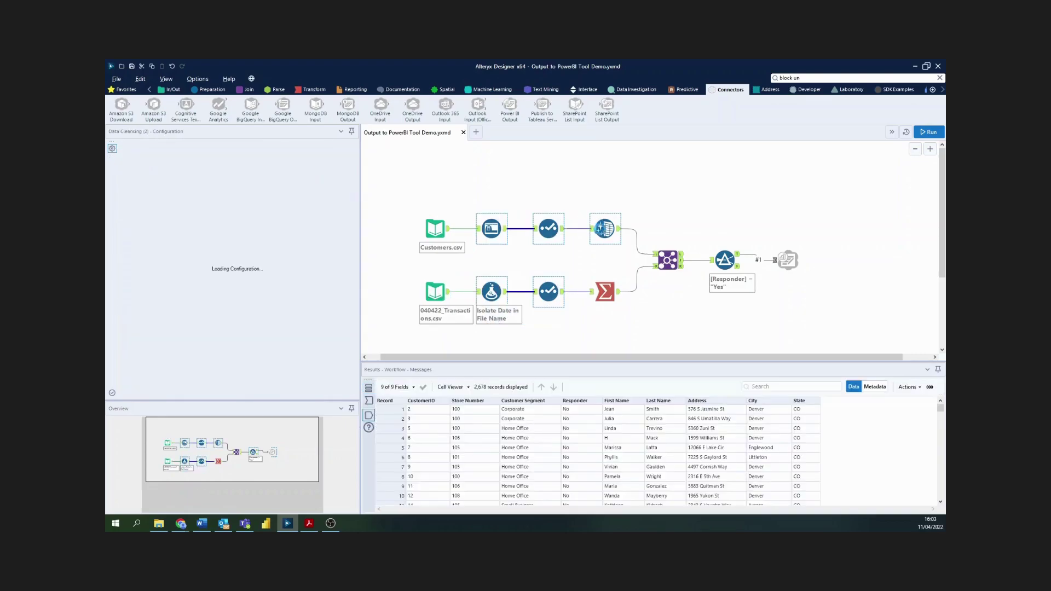
pyautogui.keyDown('ctrl'); pyautogui.click(603, 285); pyautogui.keyUp('ctrl')
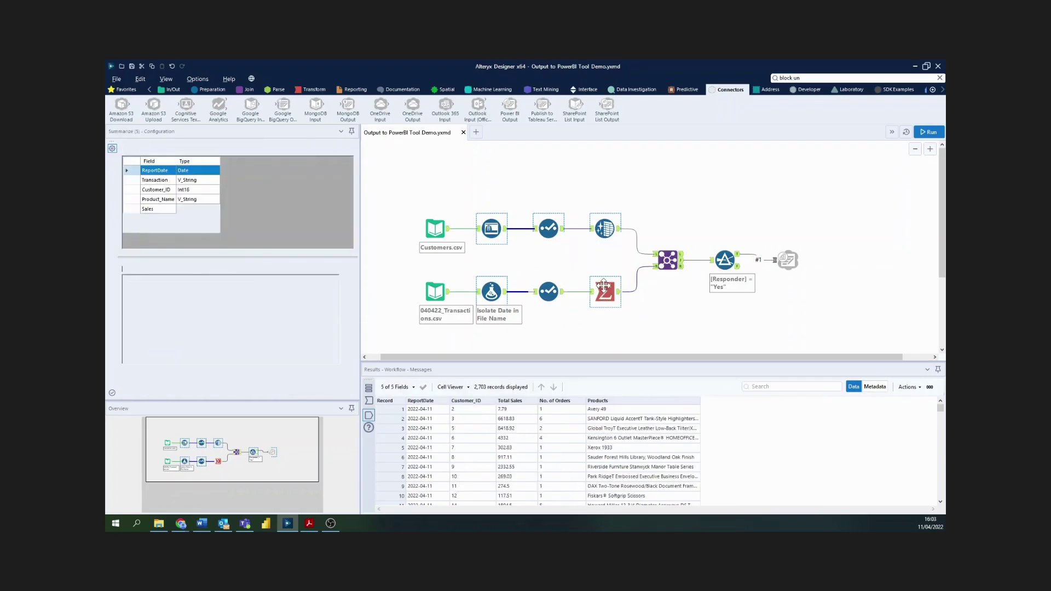
pyautogui.click(604, 286)
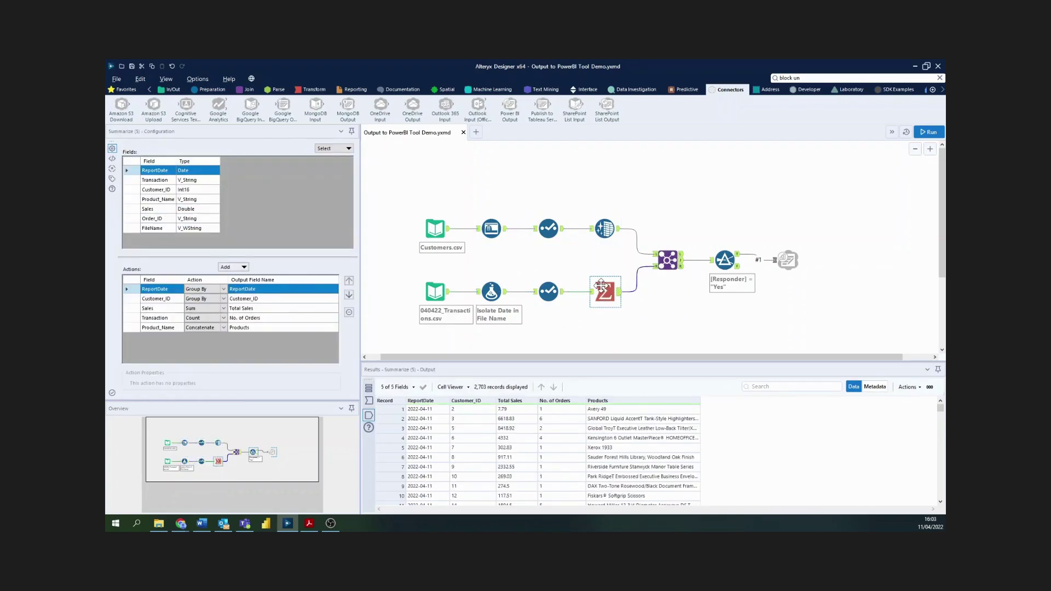
pyautogui.keyDown('ctrl'); pyautogui.click(669, 260); pyautogui.keyUp('ctrl')
pyautogui.click(670, 259)
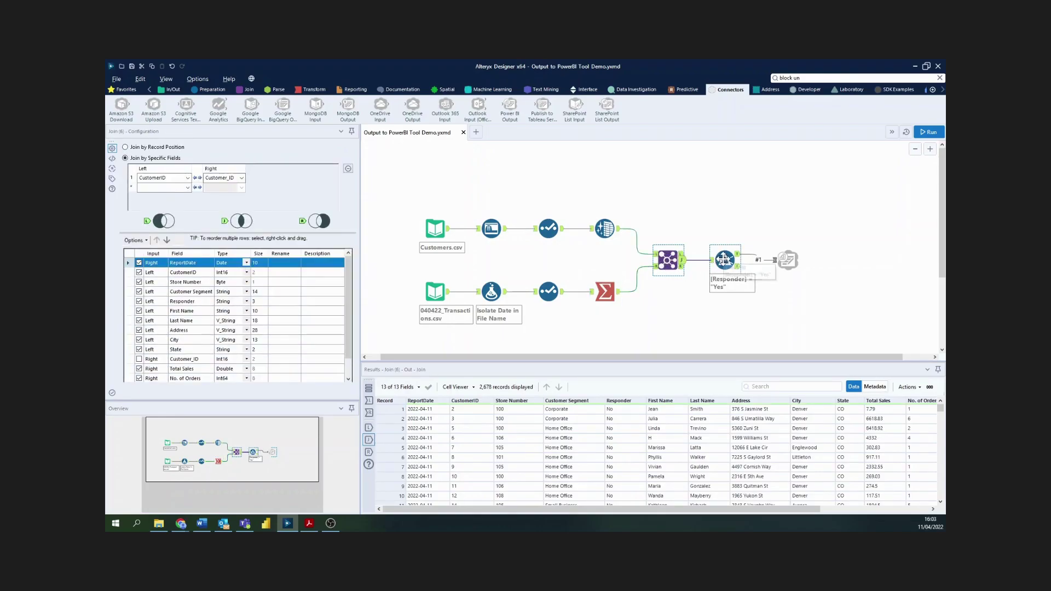
pyautogui.click(726, 260)
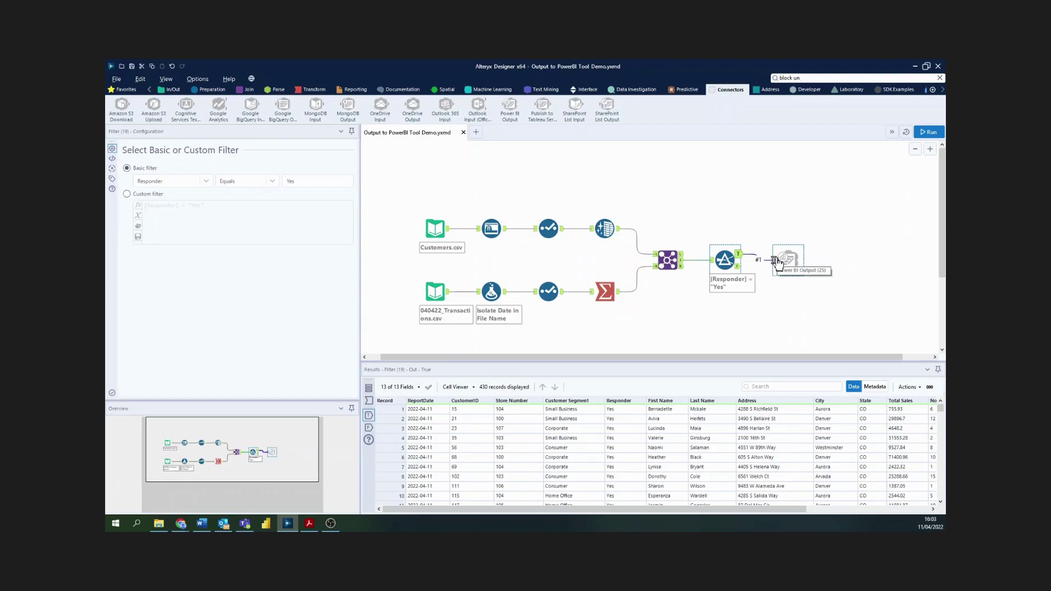
# Connect the Power BI Output tool to Power BI using 'Sign in via Internet Browser'
pyautogui.click(775, 266)
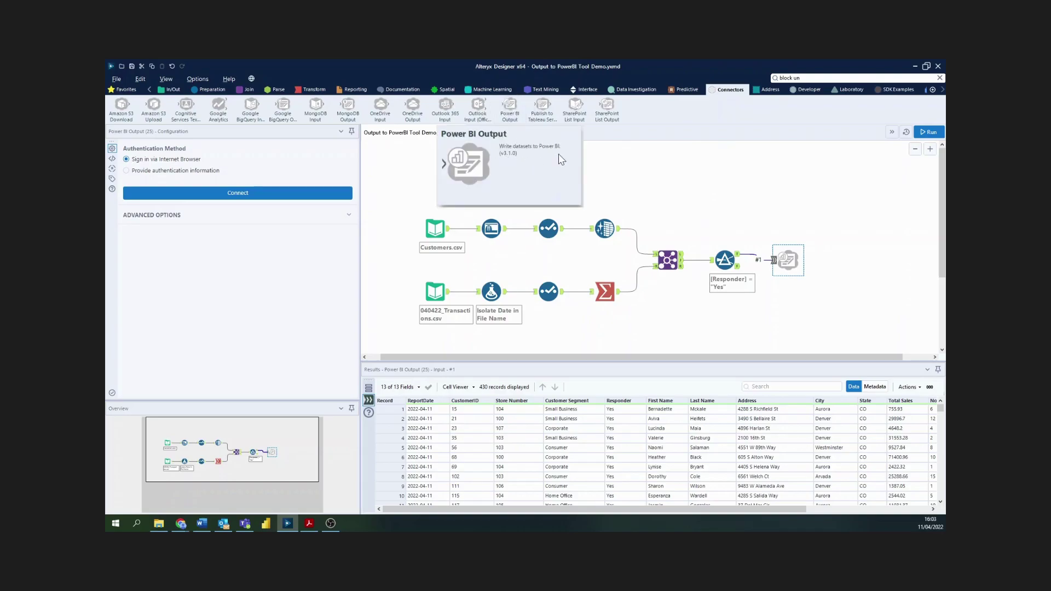
pyautogui.click(750, 216)
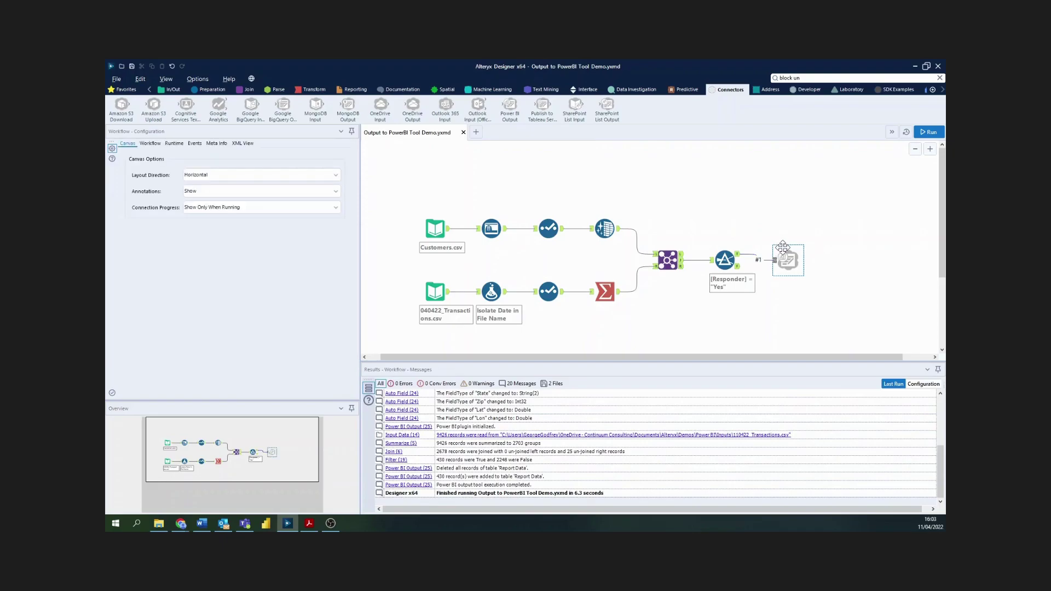
pyautogui.click(785, 252)
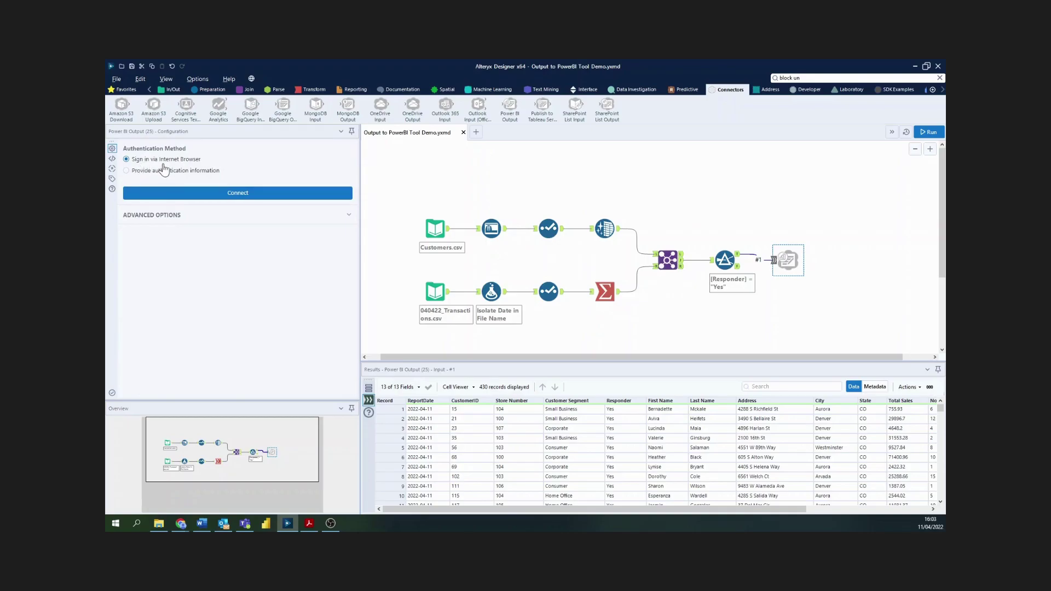
pyautogui.click(218, 195)
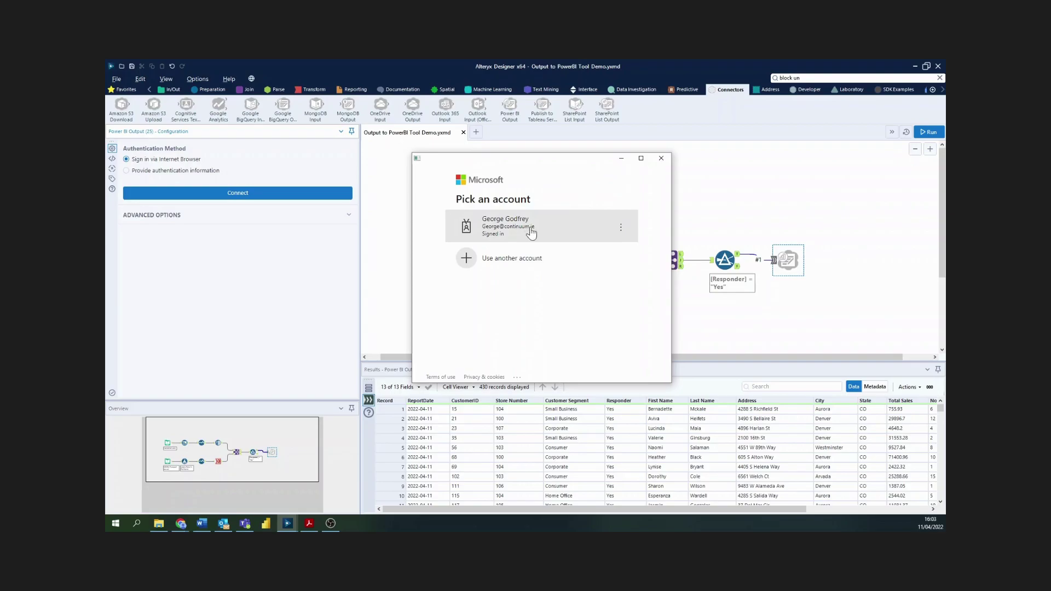
# Sign in with the existing Microsoft account and choose '+New Dataset' in MyWorkspace
pyautogui.click(531, 232)
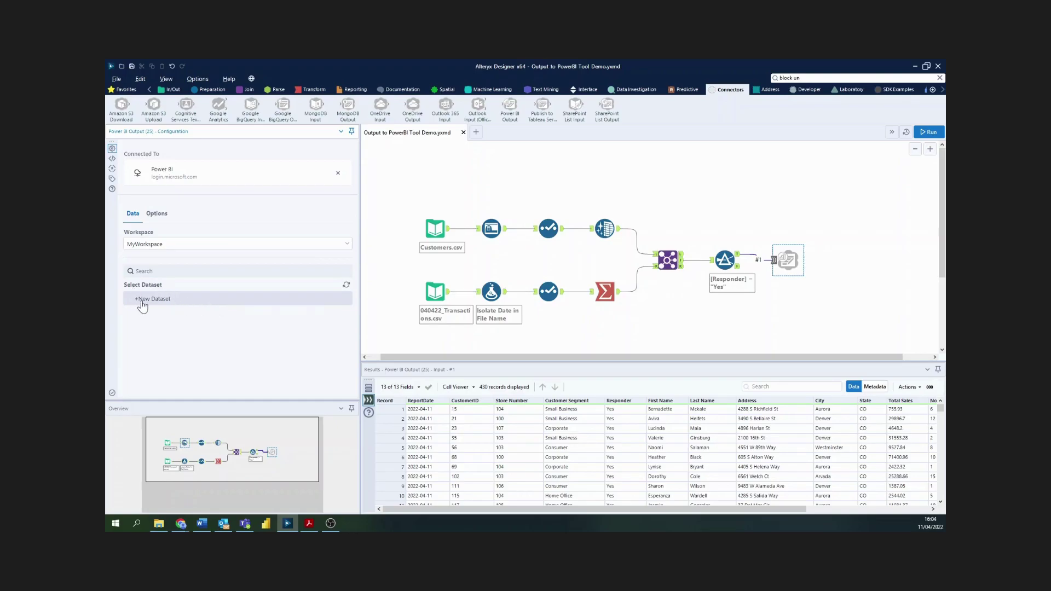
pyautogui.click(181, 301)
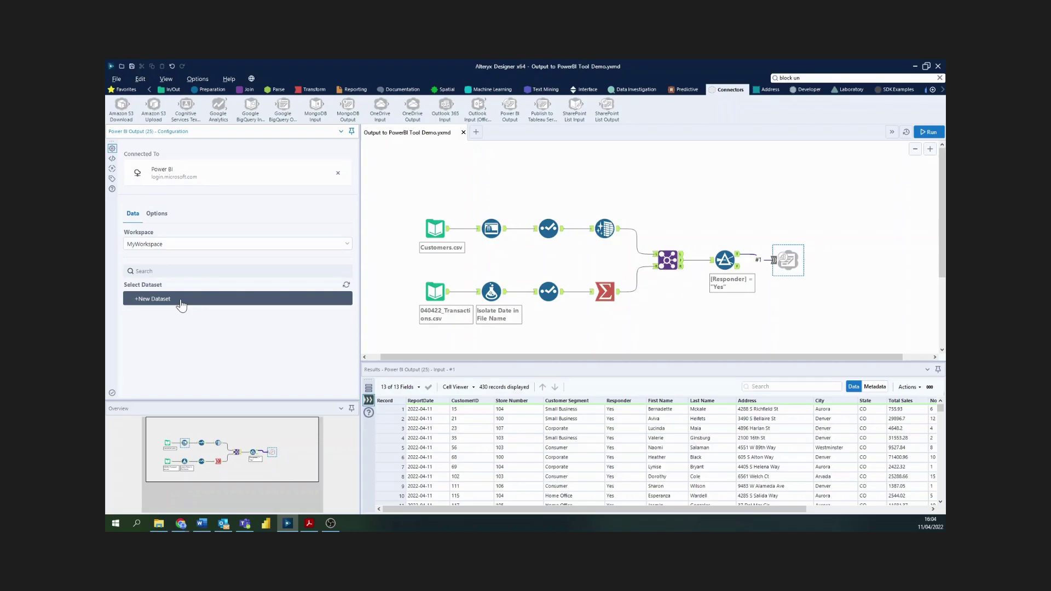
# In Options, rename the dataset to 'Customer and Transactions Report' and the table to 'Sales Report'
pyautogui.click(153, 218)
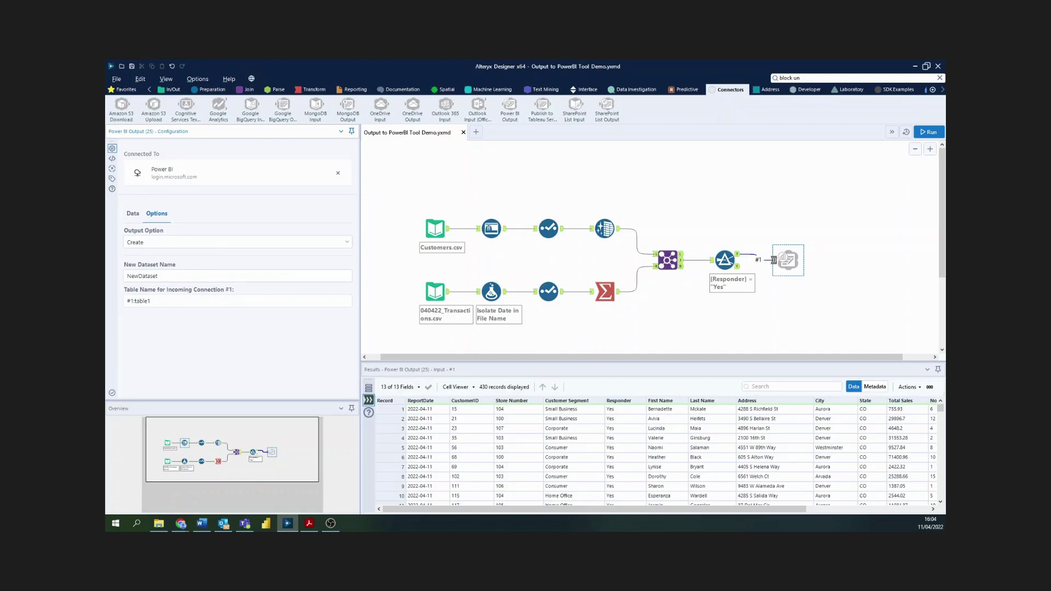
pyautogui.moveTo(159, 276); pyautogui.dragTo(107, 278)
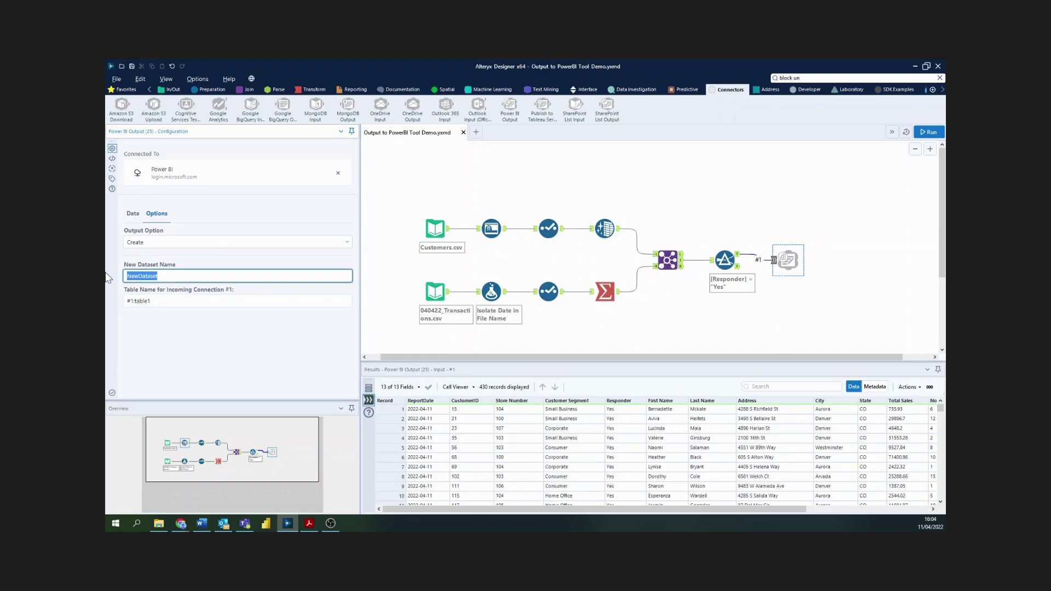
pyautogui.write('Customer and Transactions Report')
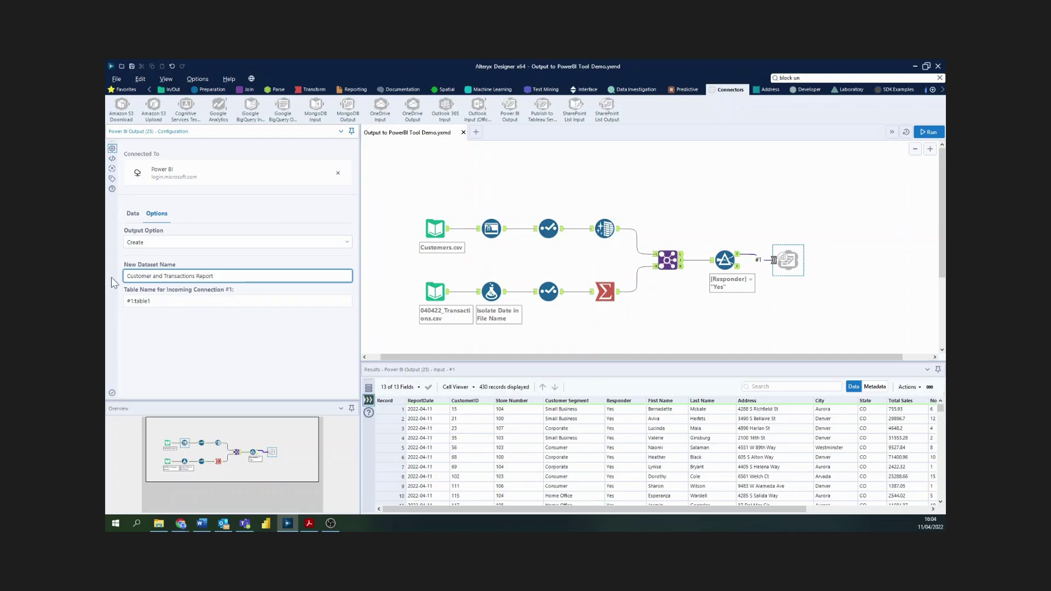
pyautogui.doubleClick(142, 301)
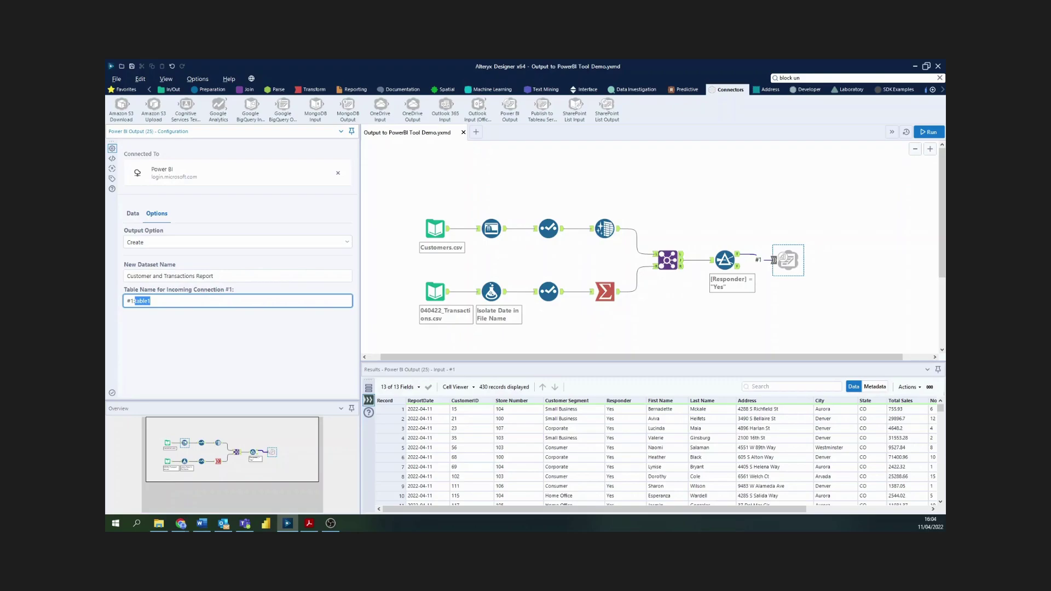
pyautogui.write('Sales Report')
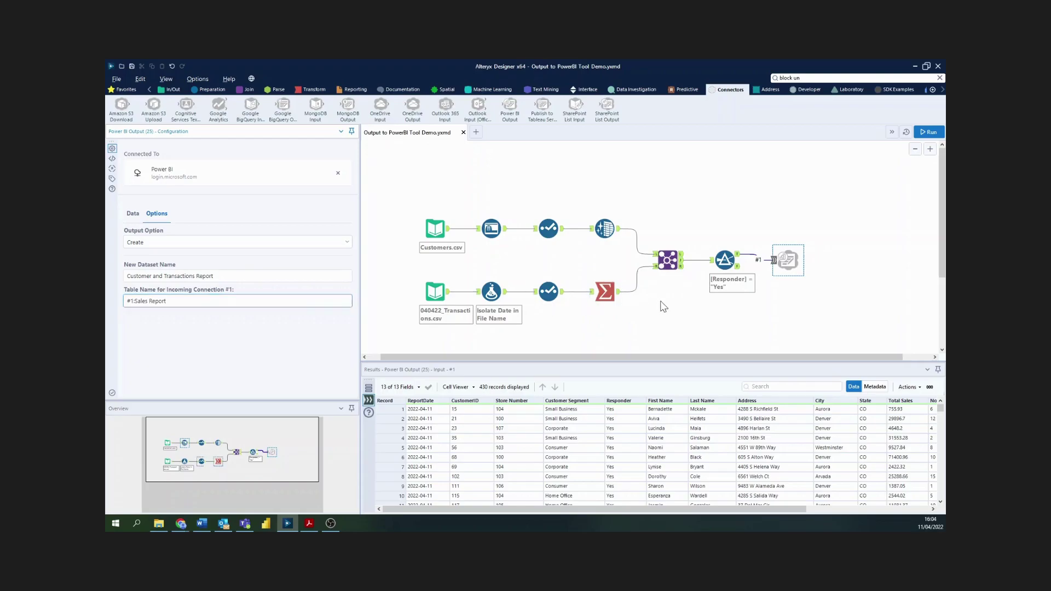
# Run the workflow, adding 430 records to the Power BI 'Sales Report' table
pyautogui.click(663, 304)
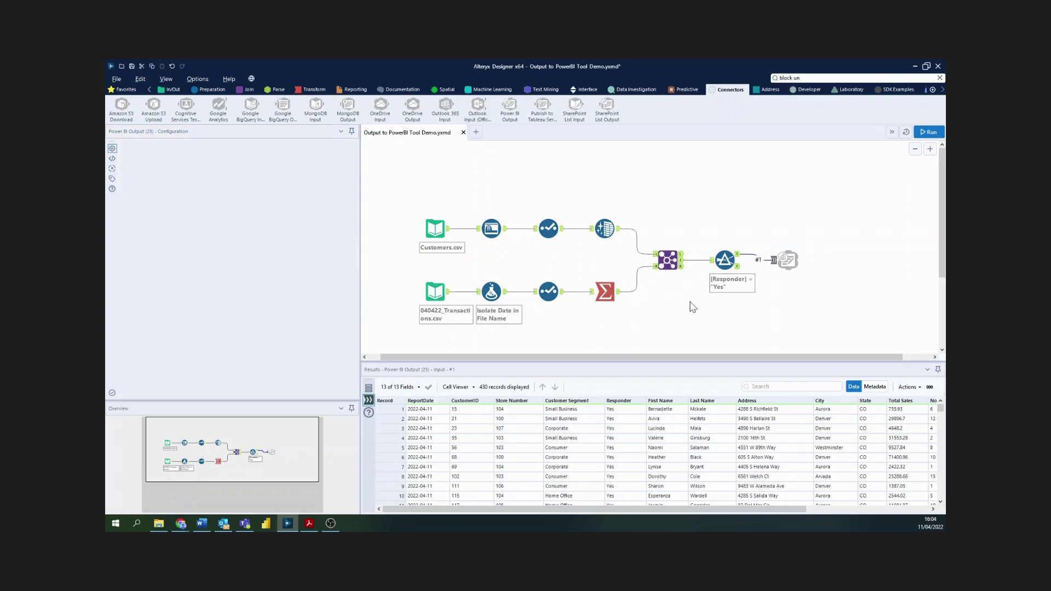
pyautogui.click(925, 133)
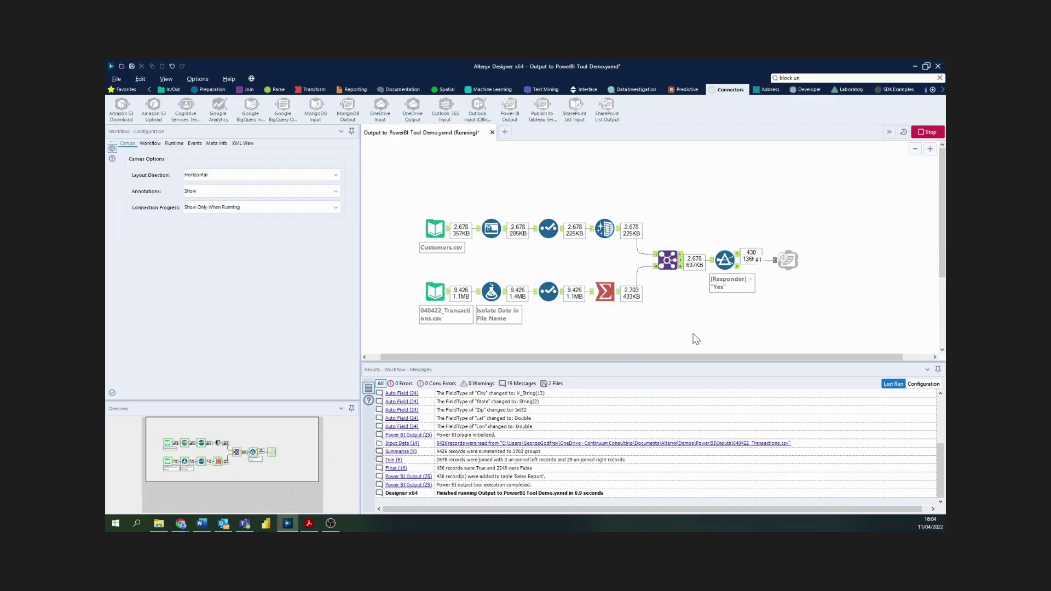
# Bring the Power BI window forward and reload My workspace to list the new dataset
pyautogui.moveTo(181, 523)
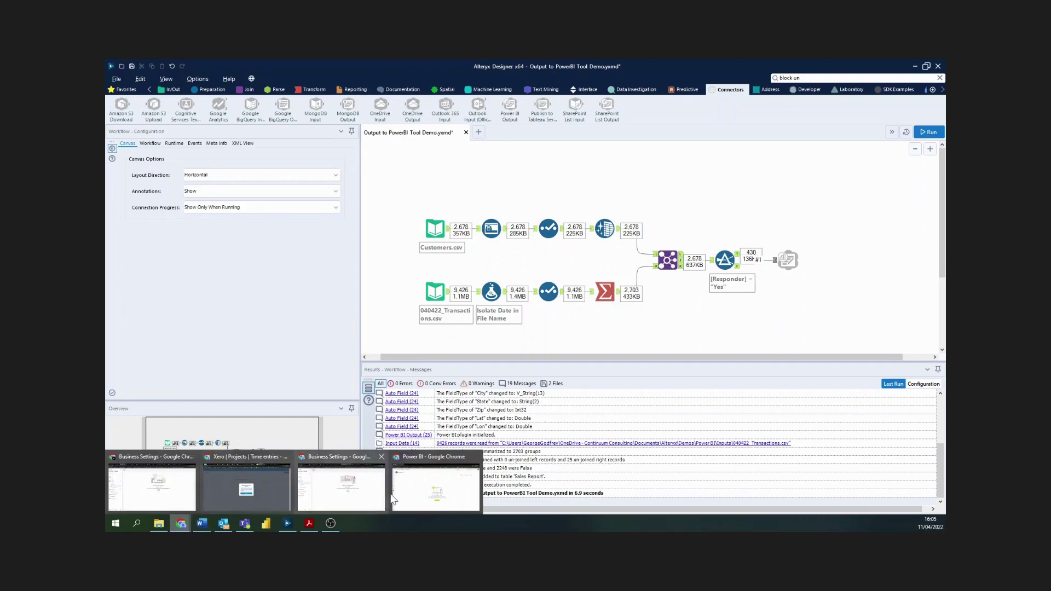
pyautogui.click(437, 482)
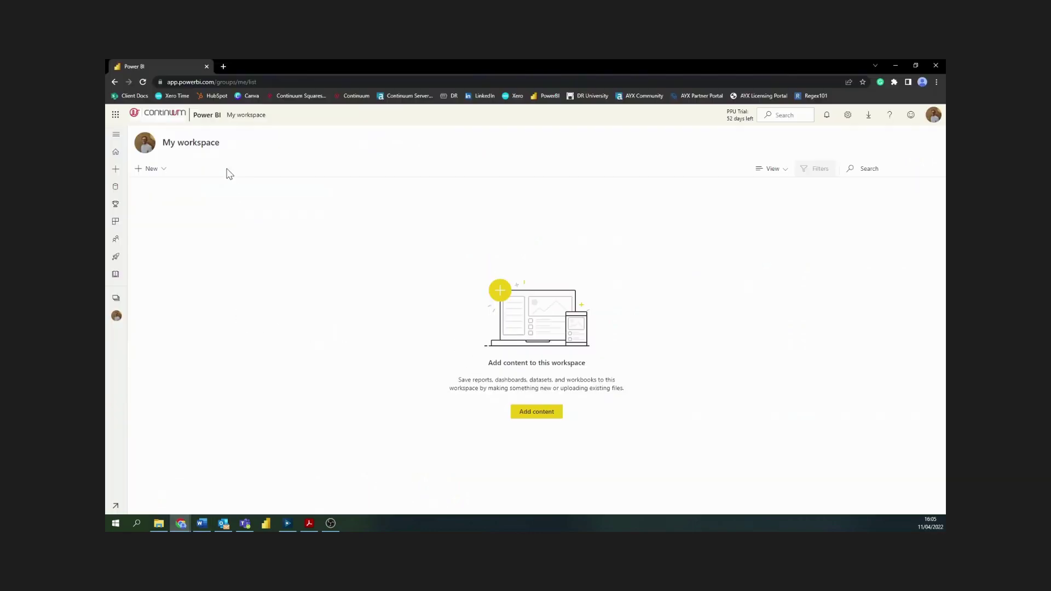
pyautogui.click(144, 82)
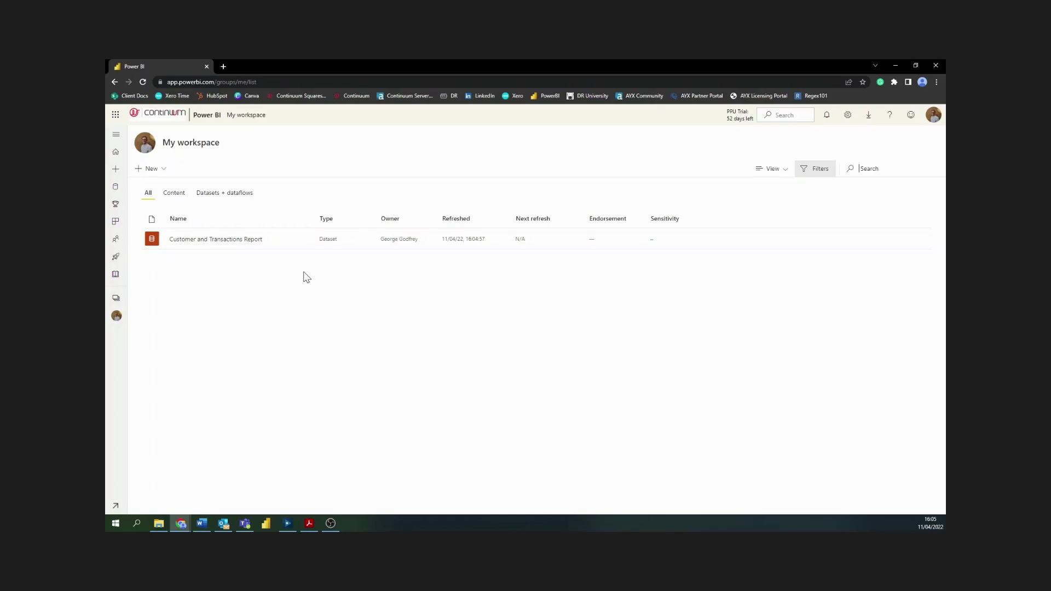
# Create a new report from the Customer and Transactions Report dataset's more-actions menu
pyautogui.click(305, 238)
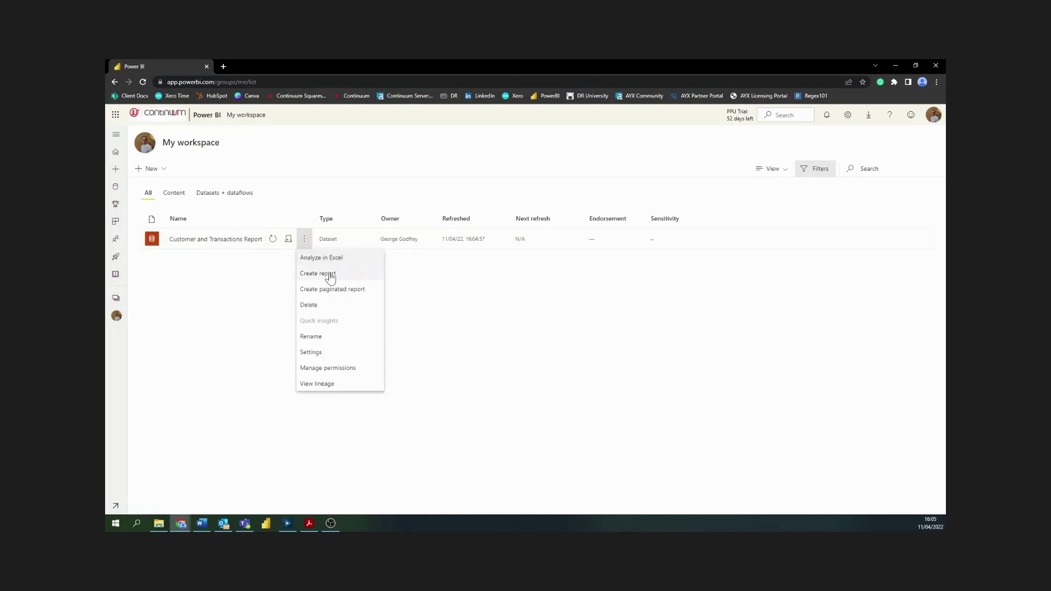
pyautogui.click(330, 274)
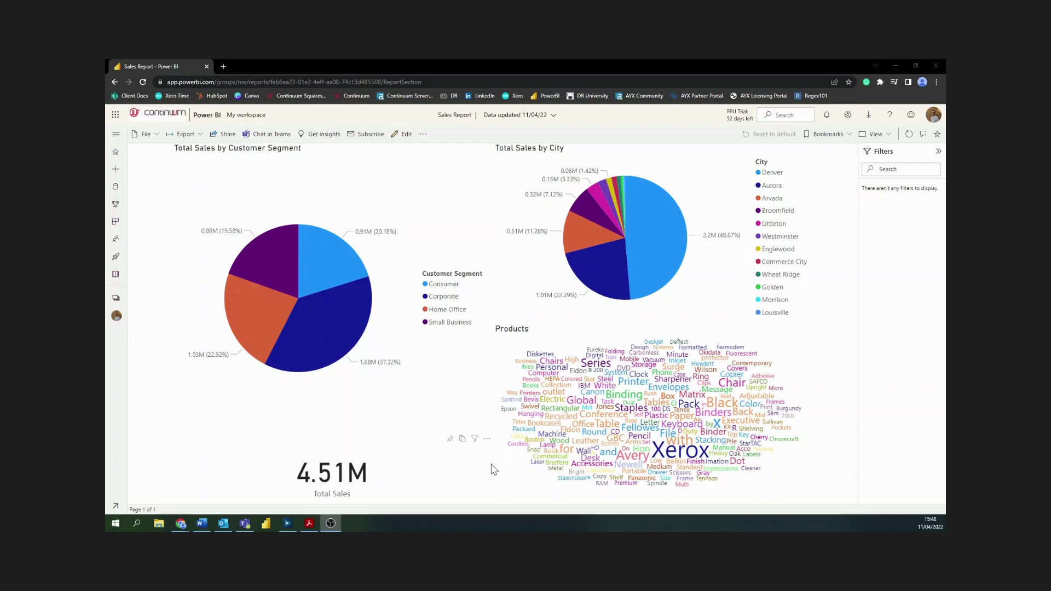
# Back in Alteryx, show the 040422_Transactions.csv input's settings and 9,426-record preview
pyautogui.click(288, 523)
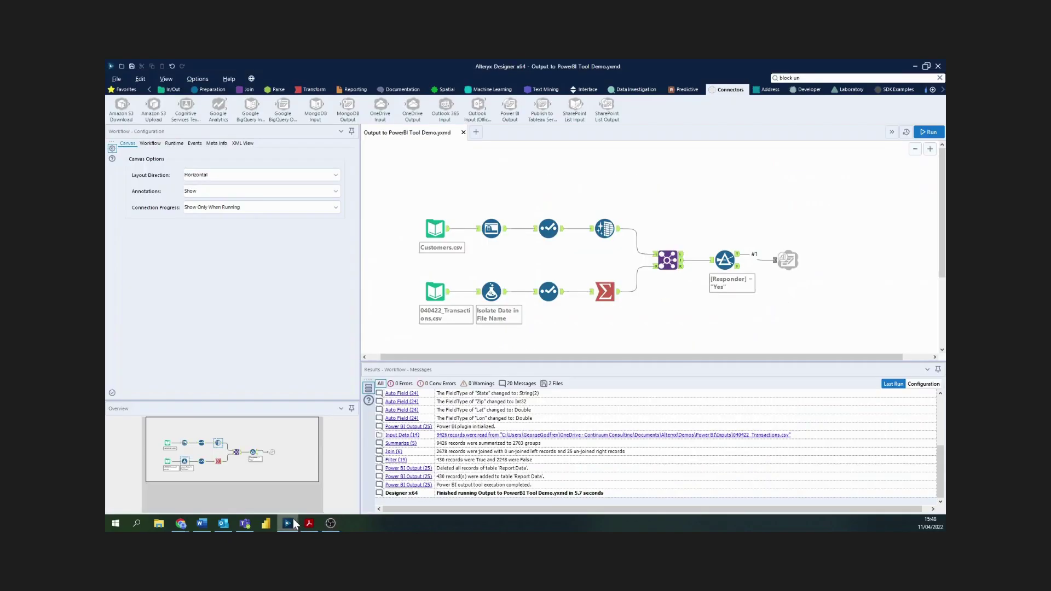
pyautogui.click(434, 292)
pyautogui.click(435, 292)
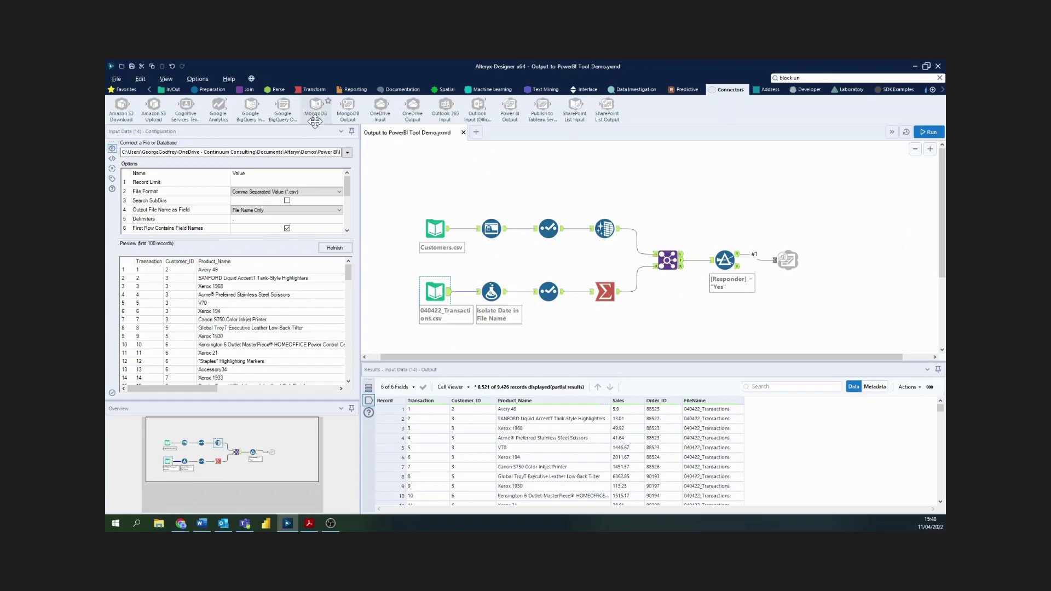
# Replace the transactions input file with 110422_Transactions.csv through Connect a File
pyautogui.click(343, 153)
pyautogui.click(347, 155)
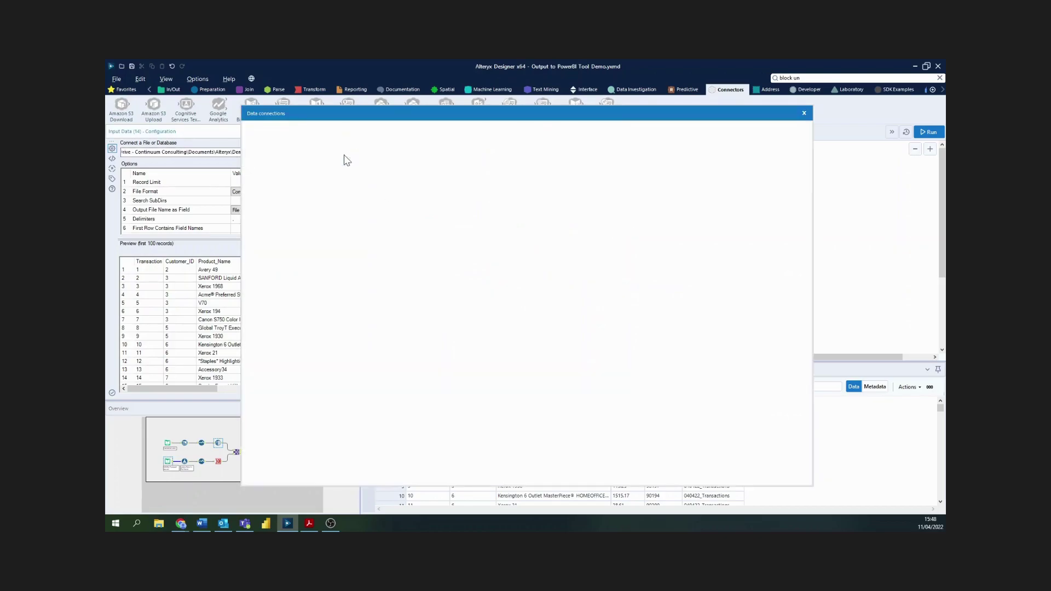
pyautogui.click(320, 172)
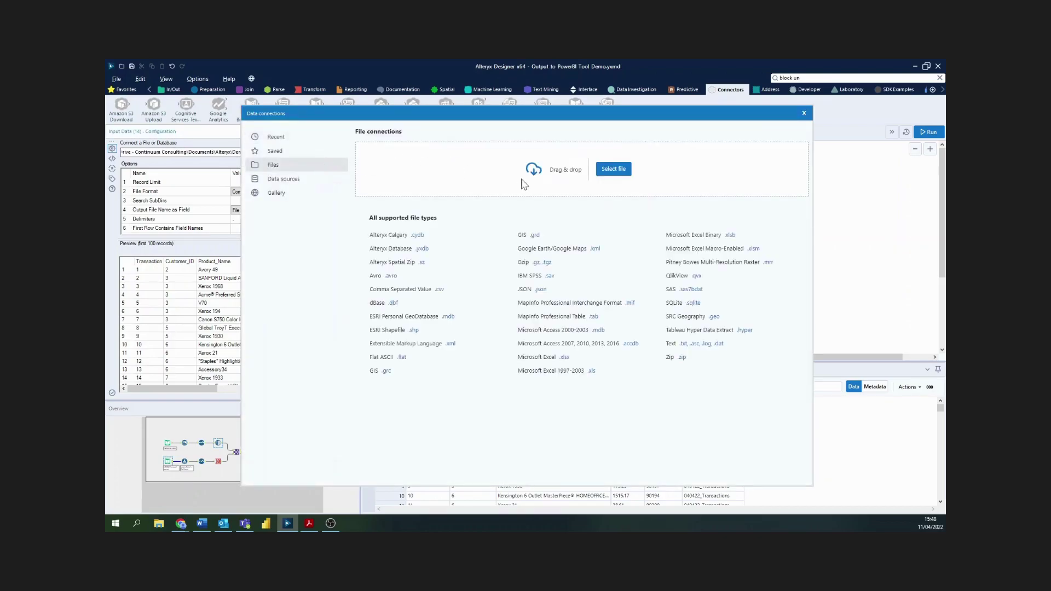
pyautogui.click(622, 170)
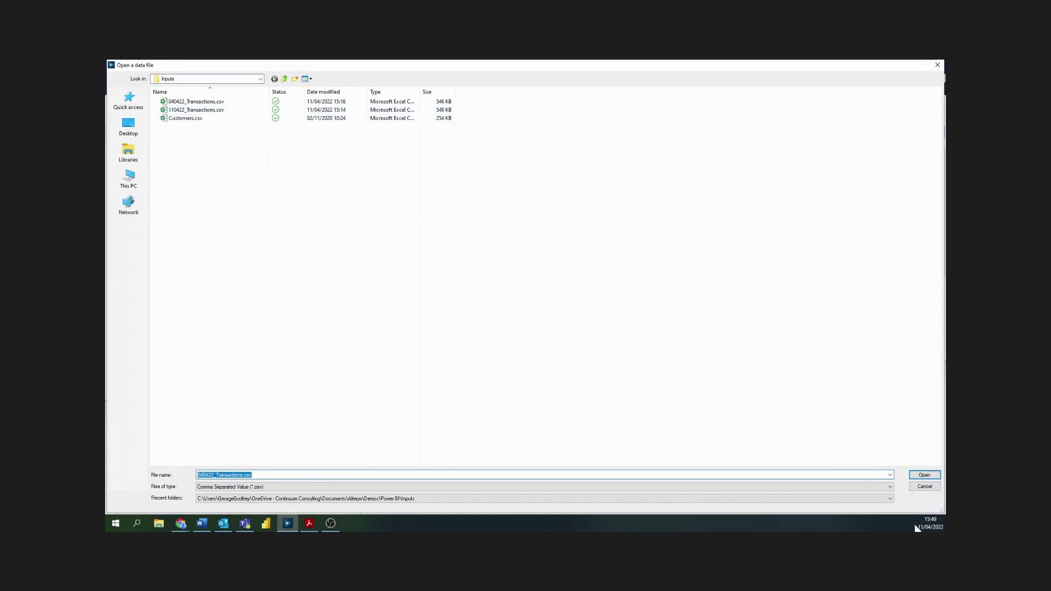
pyautogui.click(226, 111)
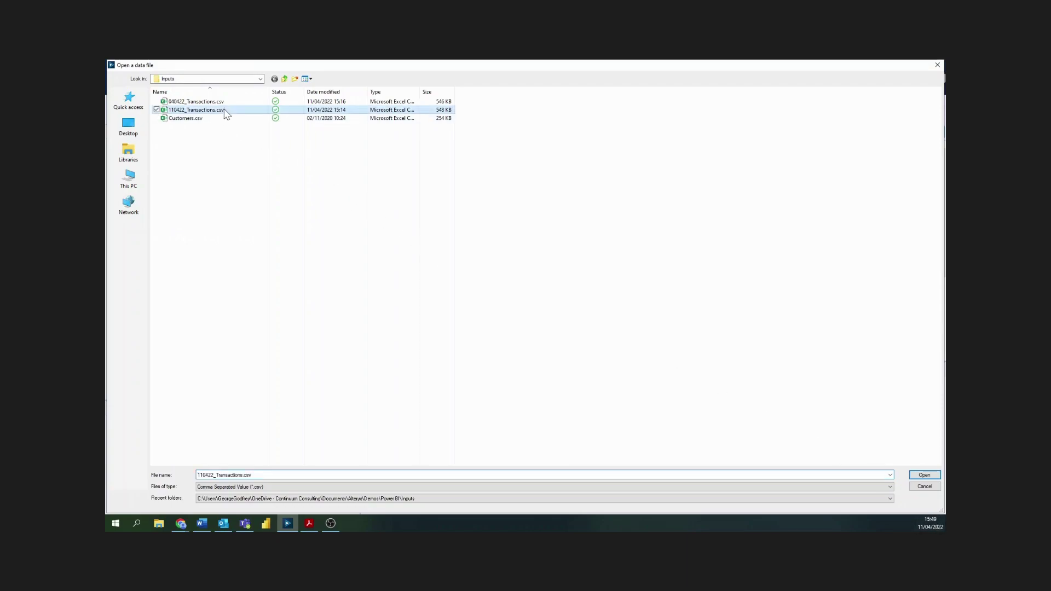
pyautogui.click(924, 476)
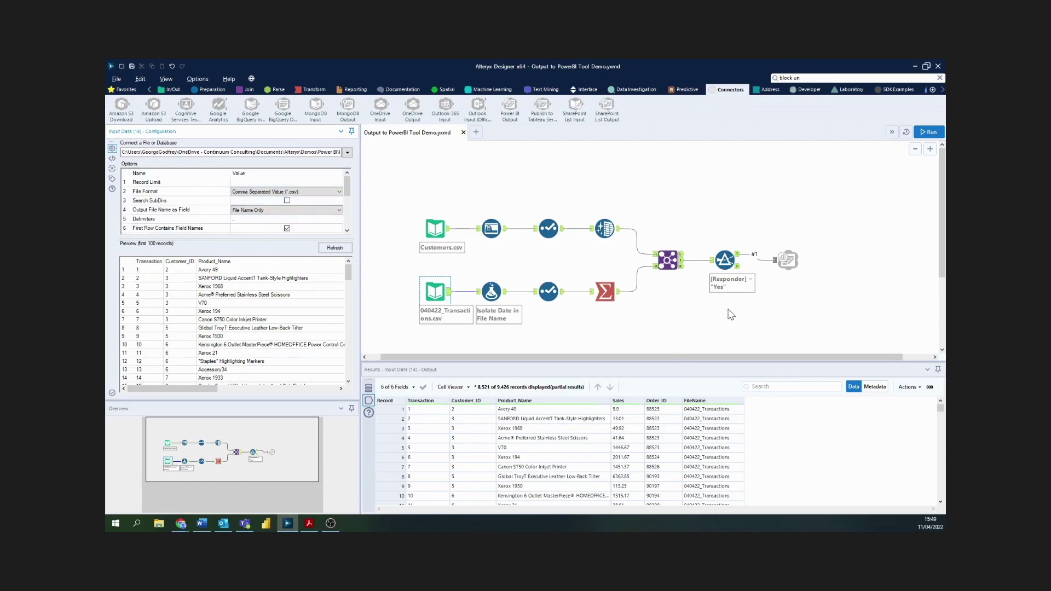
# Point the Power BI Output at the existing Customers and Transactions Report dataset
pyautogui.click(788, 261)
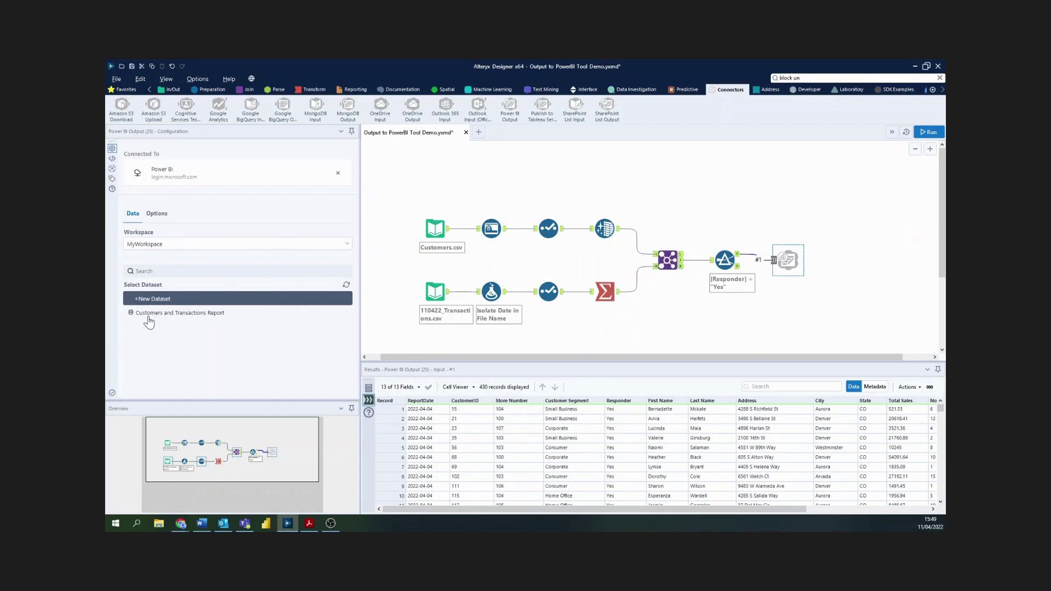
pyautogui.click(224, 315)
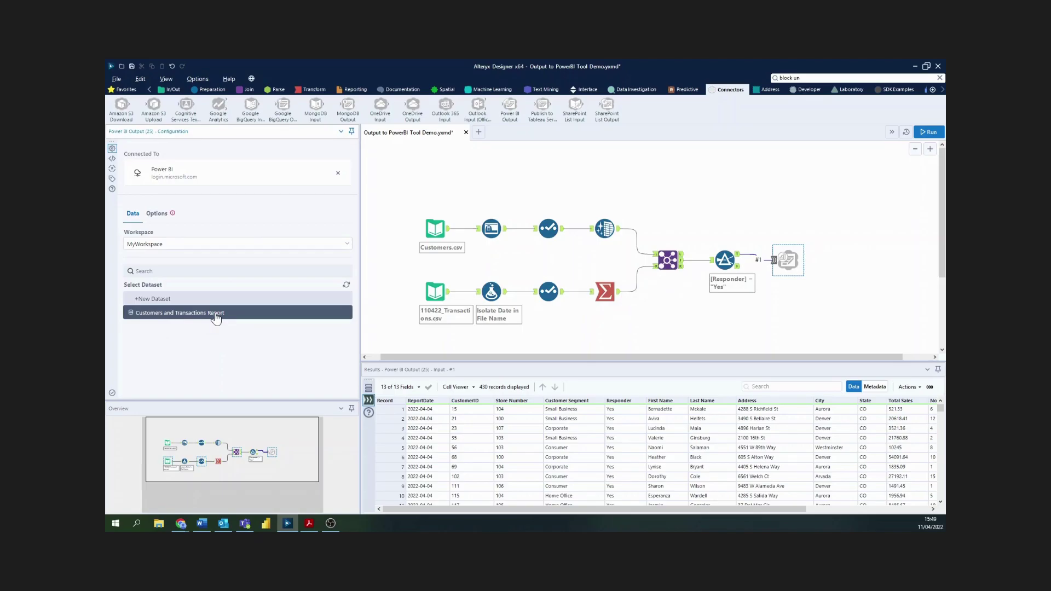
# Set the Power BI Output's Existing File Action to Overwrite (Keep existing columns)
pyautogui.click(167, 222)
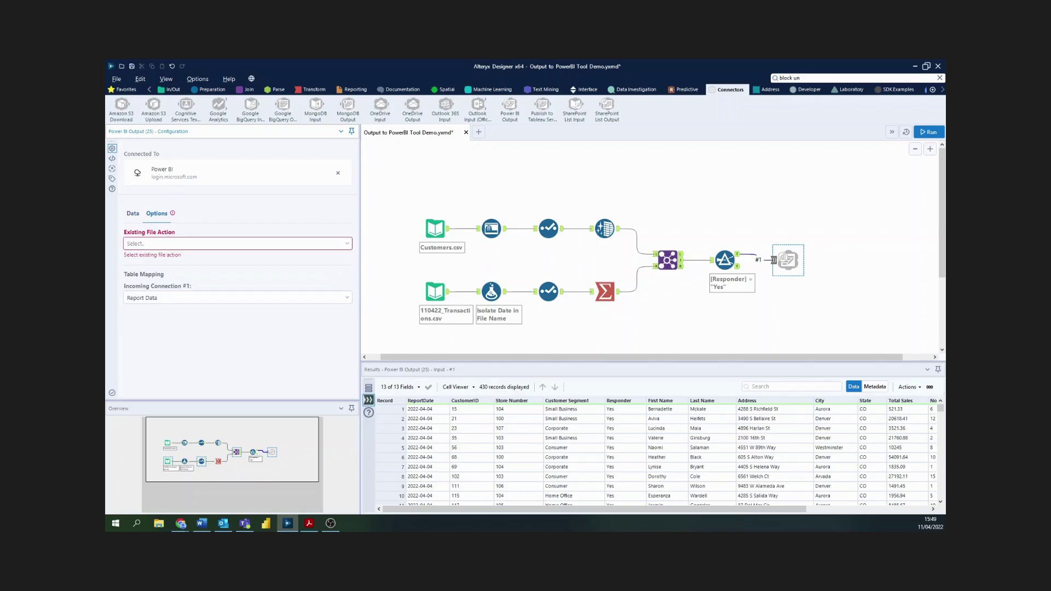
pyautogui.click(347, 244)
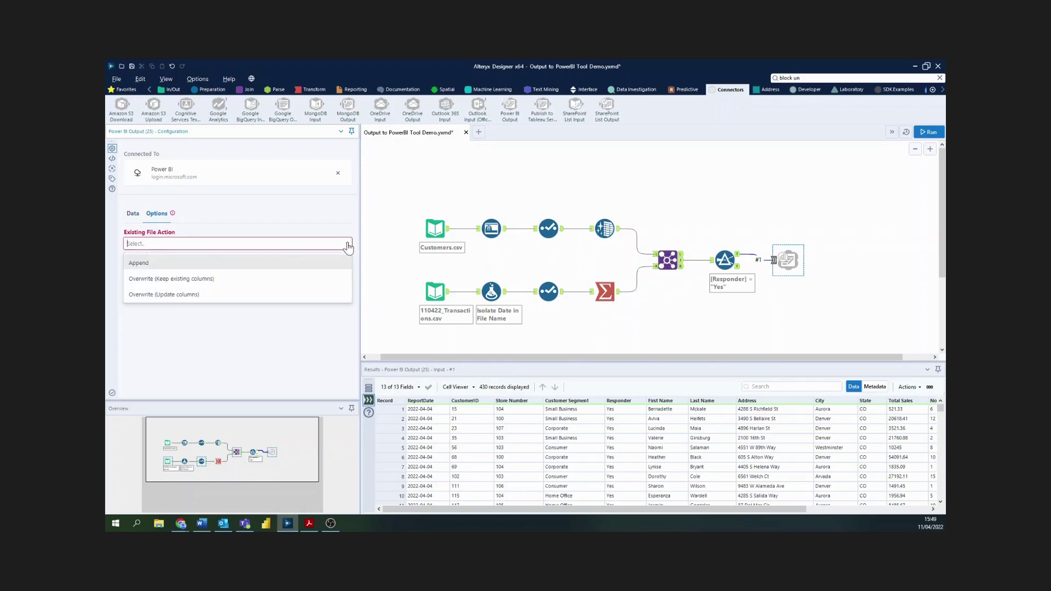
pyautogui.click(238, 280)
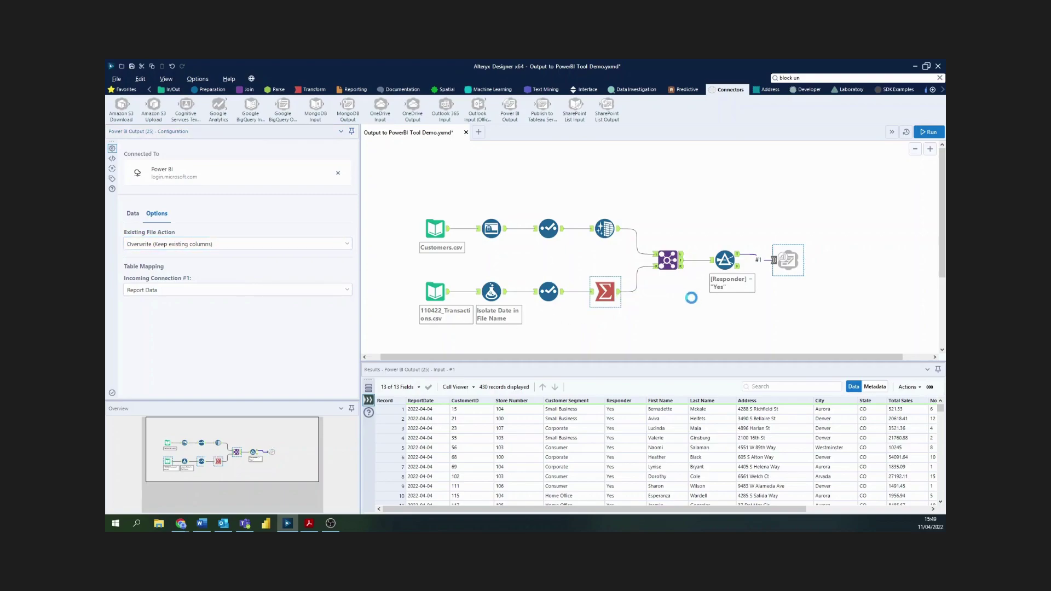
# Run the workflow to write the 430 transaction records to the Report Data table
pyautogui.click(928, 134)
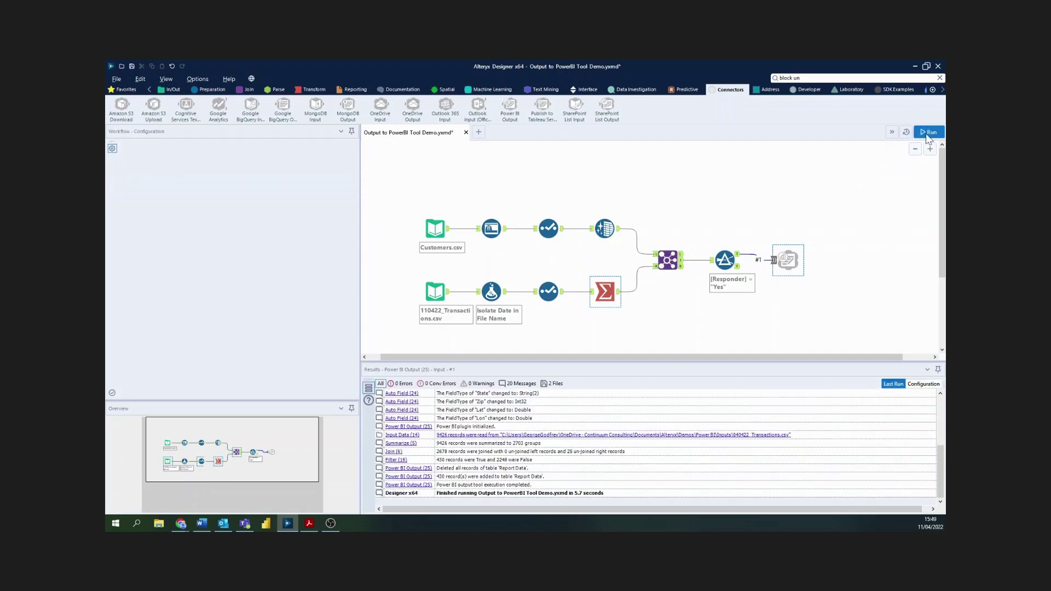
pyautogui.click(928, 133)
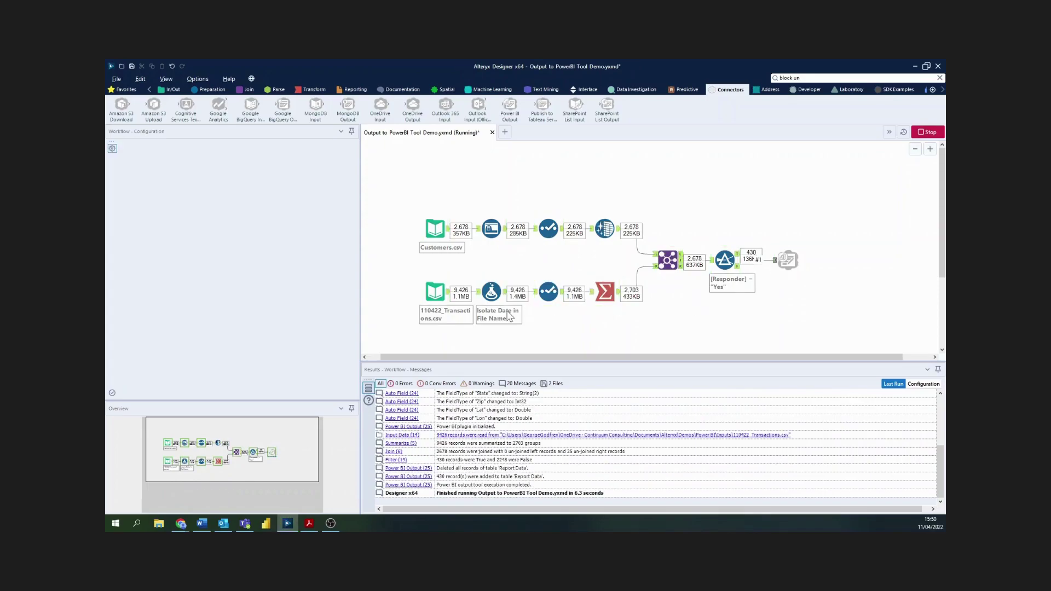
# Switch to the Sales Report in Chrome and check Denver's 2,750,397.52 (48.27%) share
pyautogui.moveTo(180, 527)
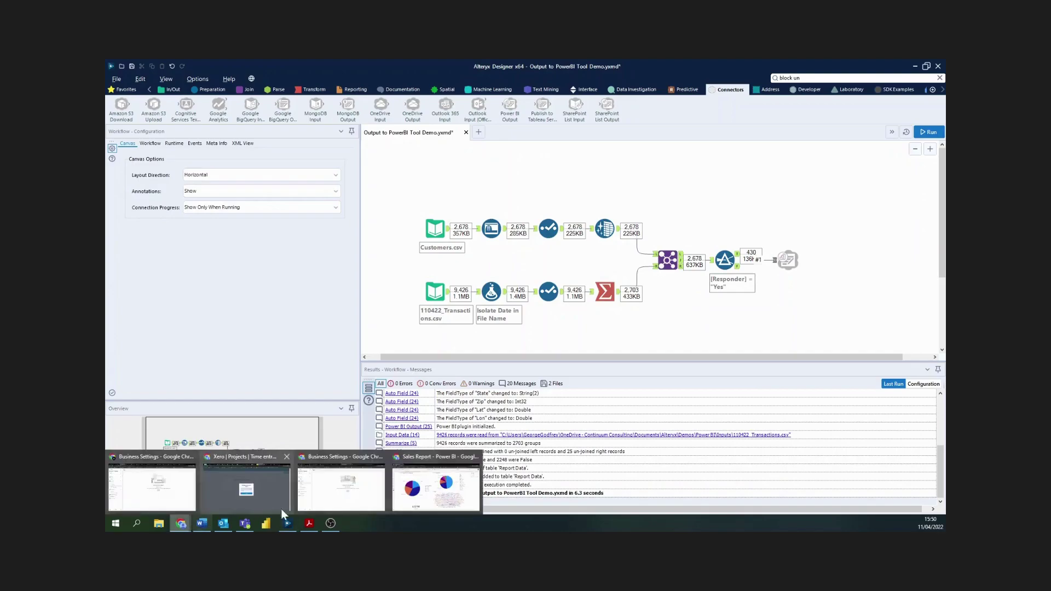
pyautogui.click(422, 484)
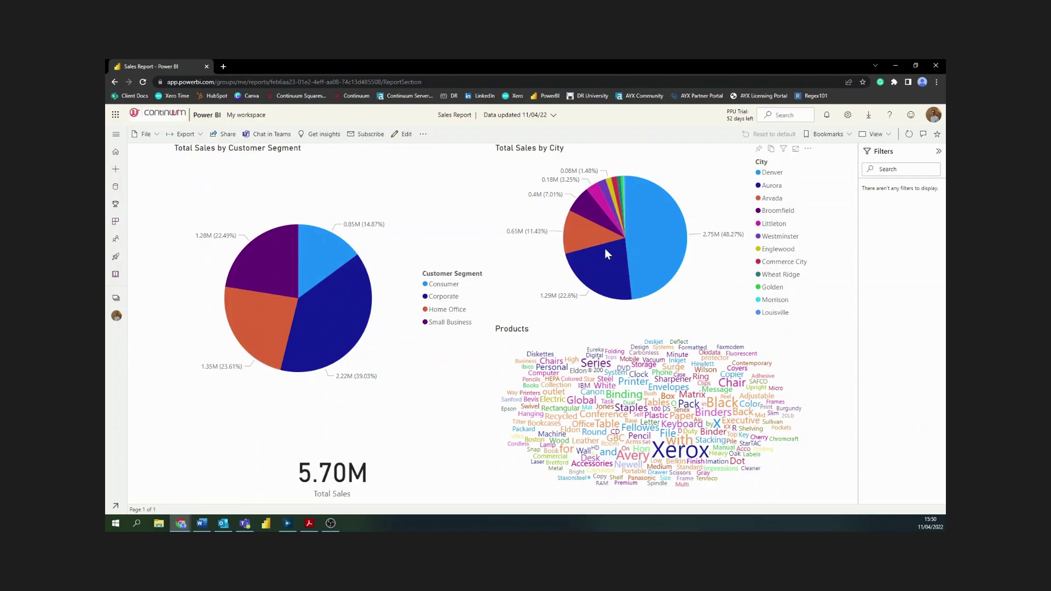
pyautogui.moveTo(642, 226)
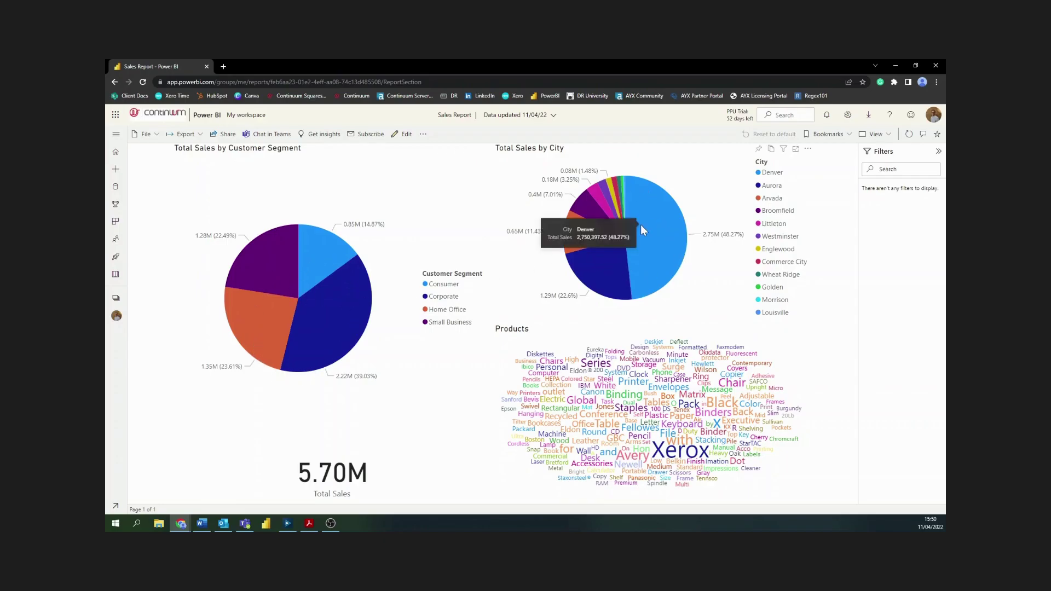